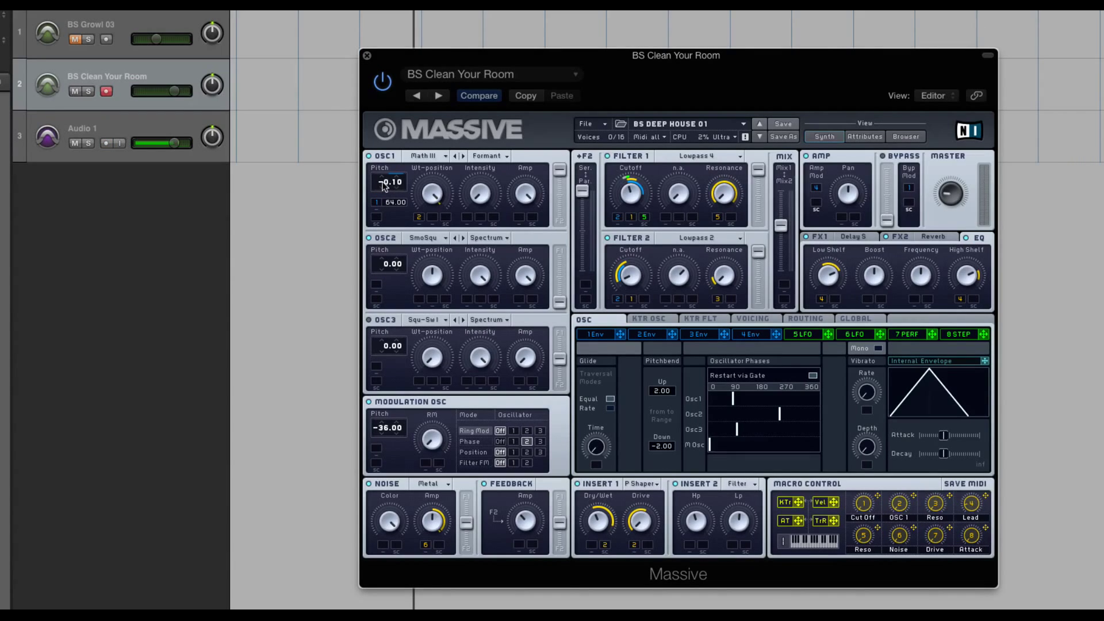
Reset OSC1's pitch to 0.00 and return the EQ's low shelf and high shelf to their defaults.
left_click_drag(384, 181, 387, 165)
double_click(384, 182)
left_click(391, 204, "super")
double_click(828, 283)
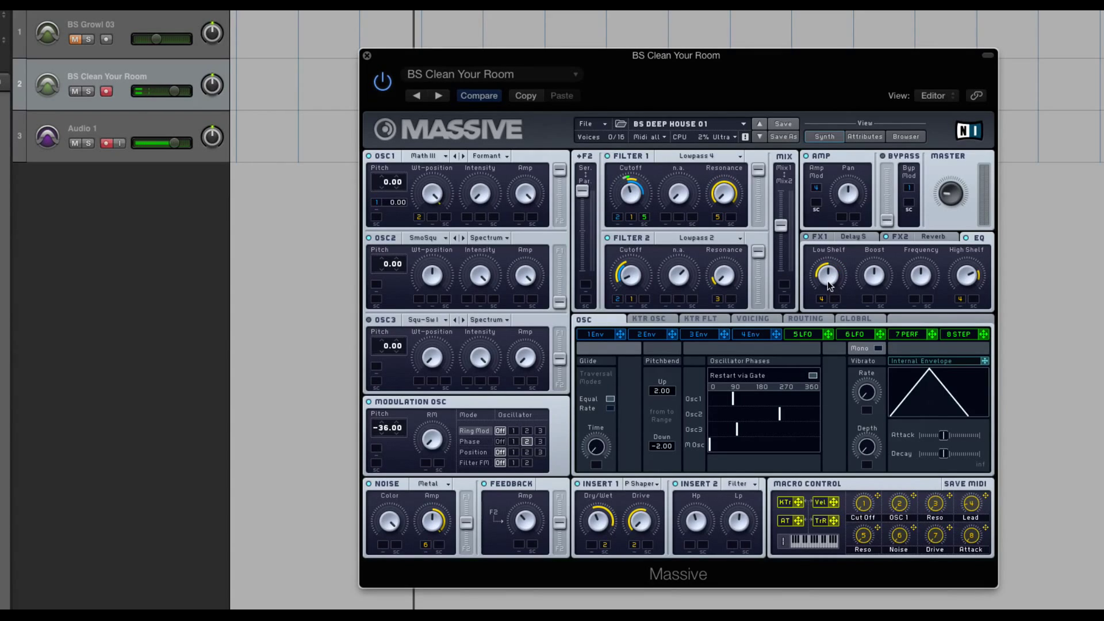
double_click(968, 277)
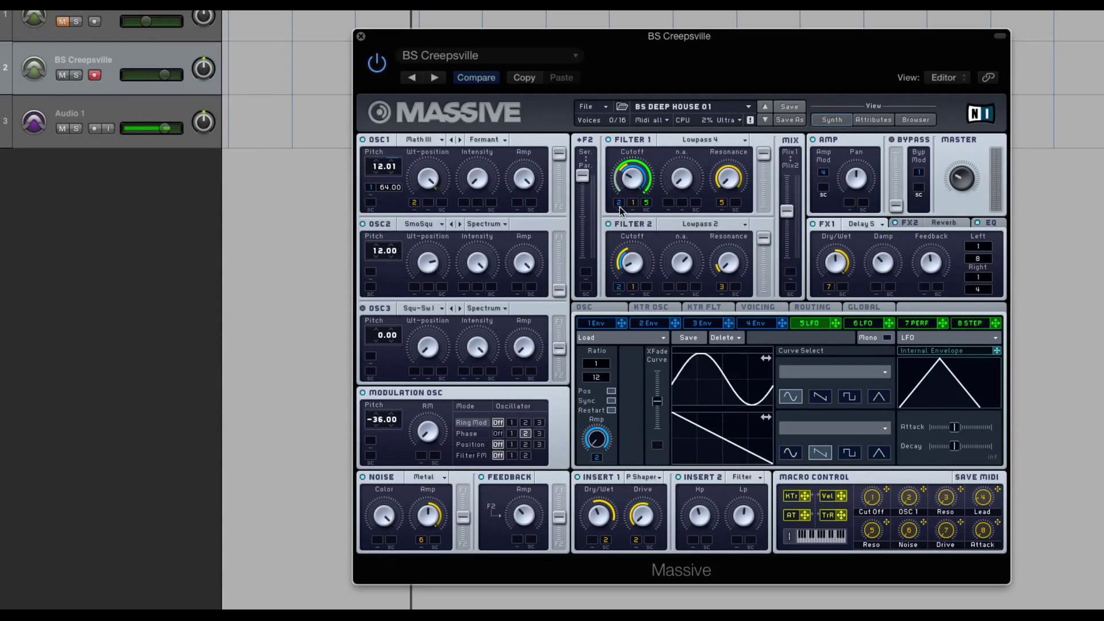
Adjust the amount of LFO 5 modulation on Filter 1's cutoff.
left_click_drag(645, 203, 642, 246)
mouse_move(646, 205)
left_mouse_down()
mouse_move(649, 224)
mouse_move(647, 189)
mouse_move(624, 205)
left_mouse_up()
left_click(644, 210)
mouse_move(647, 194)
left_mouse_down()
mouse_move(648, 212)
mouse_move(648, 190)
left_mouse_up()
Mute the LFO 5 and envelope 2 modulations on Filter 1's cutoff.
right_click(646, 203)
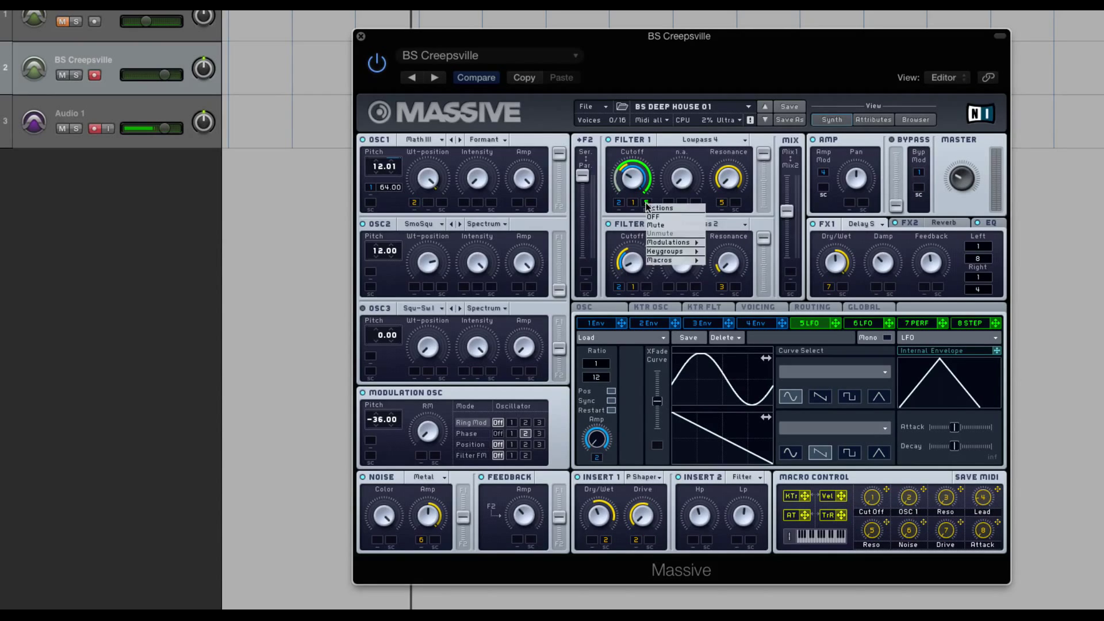
left_click(661, 206)
left_click(620, 203, "shift")
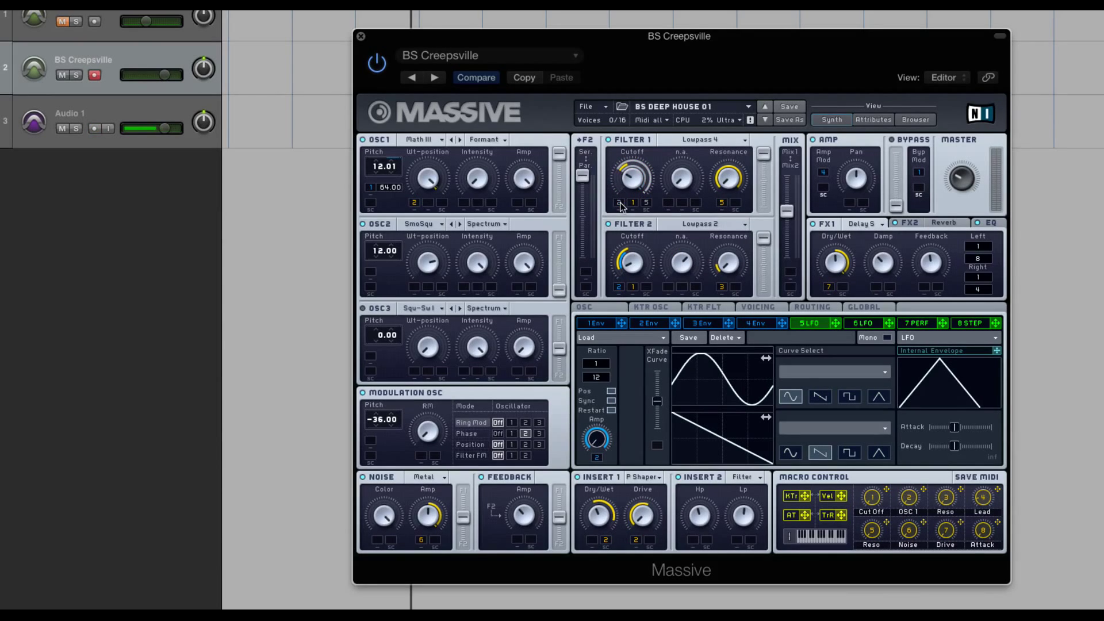
Unmute the envelope 2 and LFO 5 modulations on Filter 1's cutoff.
left_click(620, 203, "shift")
left_click(647, 203, "shift")
left_click_drag(647, 209, 646, 207)
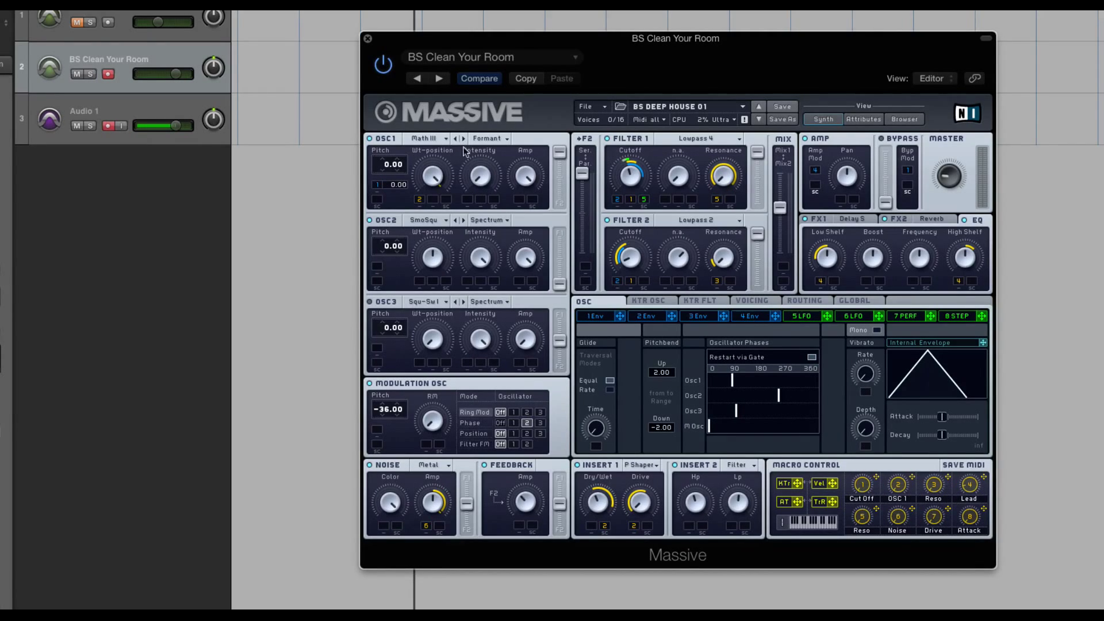
Lower OSC1's Wt-position to about the middle of its range and show the curves of envelopes 1 and 2.
left_click_drag(436, 173, 435, 234)
left_click(602, 318)
left_click(643, 321)
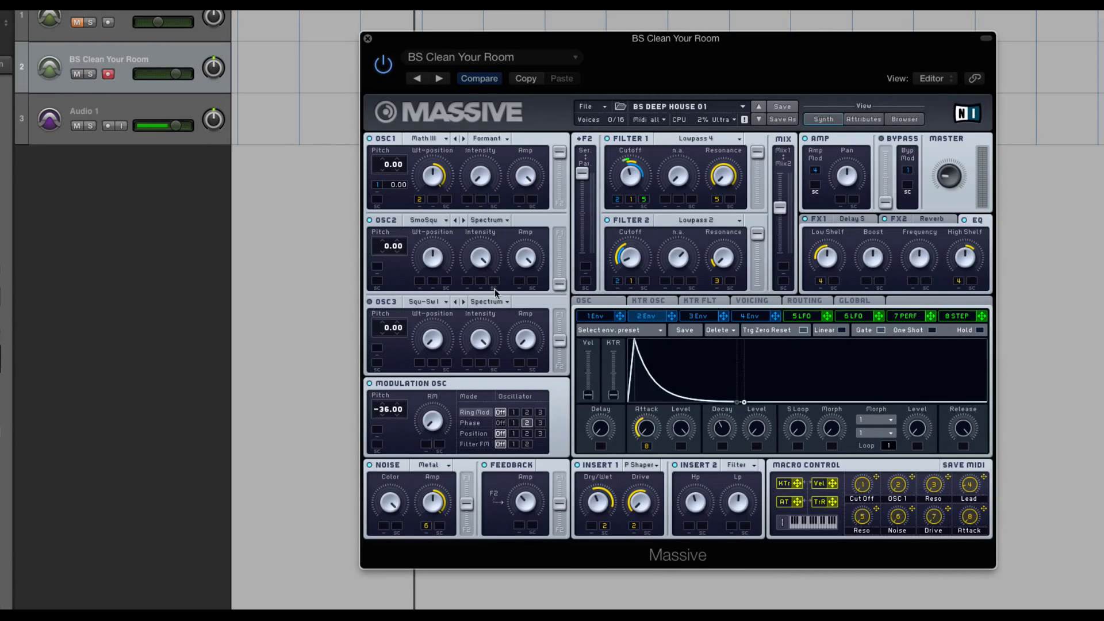
Assign envelope 1 as a modulation source for the pitch of OSC1 and OSC2.
left_click(598, 318)
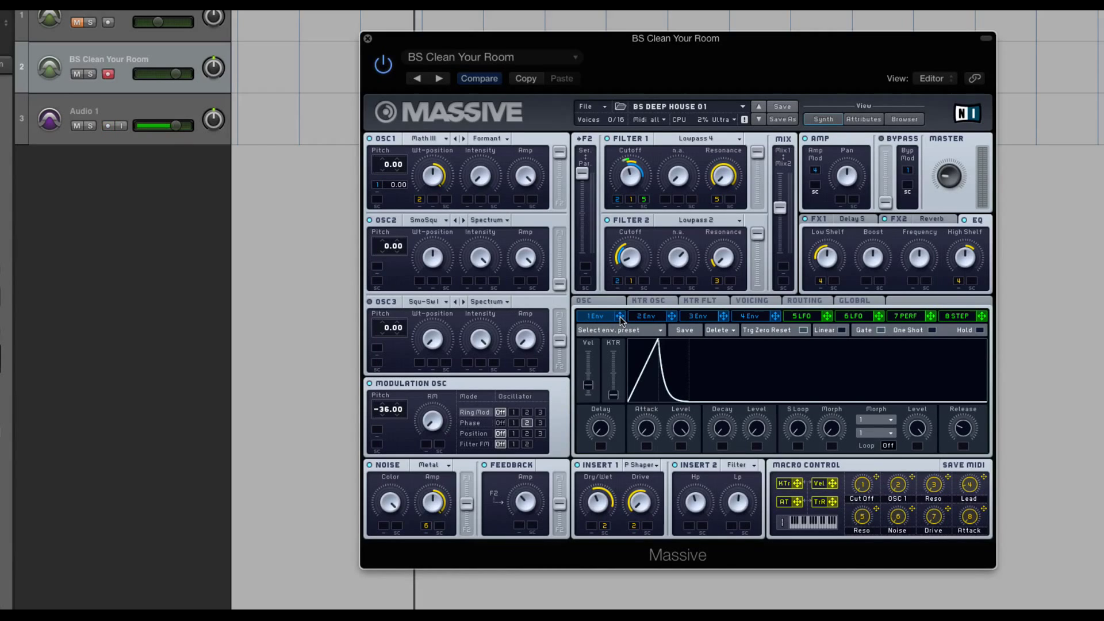
mouse_move(620, 323)
left_mouse_down()
mouse_move(443, 231)
mouse_move(387, 190)
left_mouse_up()
left_click(377, 267)
Assign envelope 1 to the Modulation OSC's RM amount and turn that assignment off.
mouse_move(620, 316)
left_mouse_down()
mouse_move(547, 331)
mouse_move(445, 447)
mouse_move(427, 446)
left_mouse_up()
right_click(424, 448)
left_click(435, 460)
Check the modulation options for the pitch of OSC2 and OSC1, and assign envelope 1 to OSC2's pitch again.
right_click(380, 270)
left_click(380, 272)
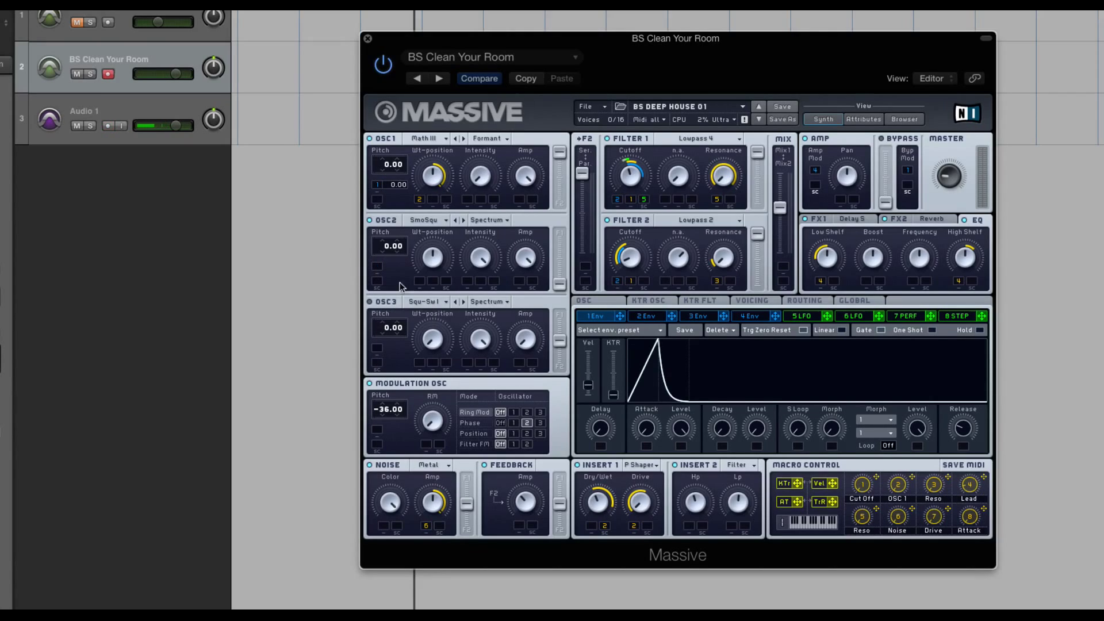
right_click(376, 185)
left_click(378, 189)
left_click_drag(610, 312, 378, 273)
Show the LFO 5 settings and turn off the macro 2 modulation on OSC1's Wt-position.
left_click(798, 318)
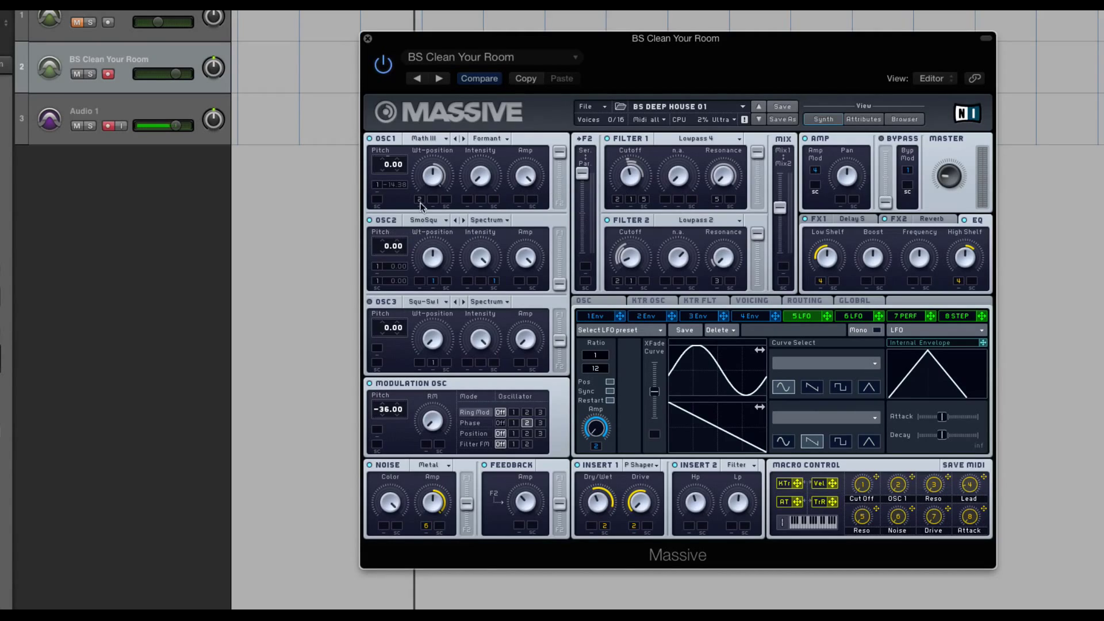
right_click(421, 203)
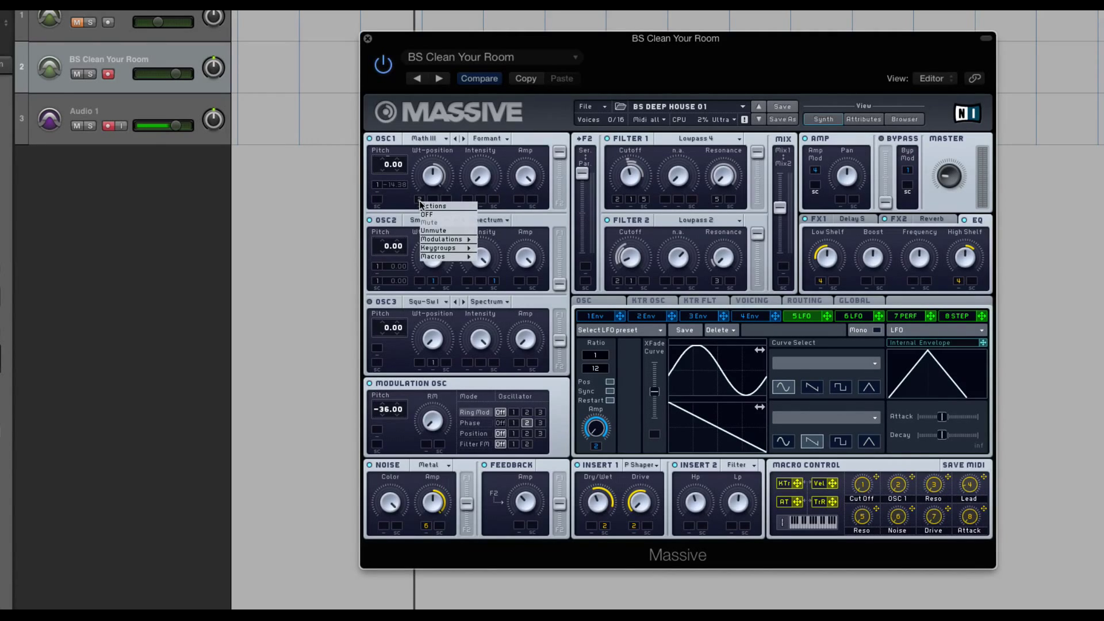
left_click(396, 201)
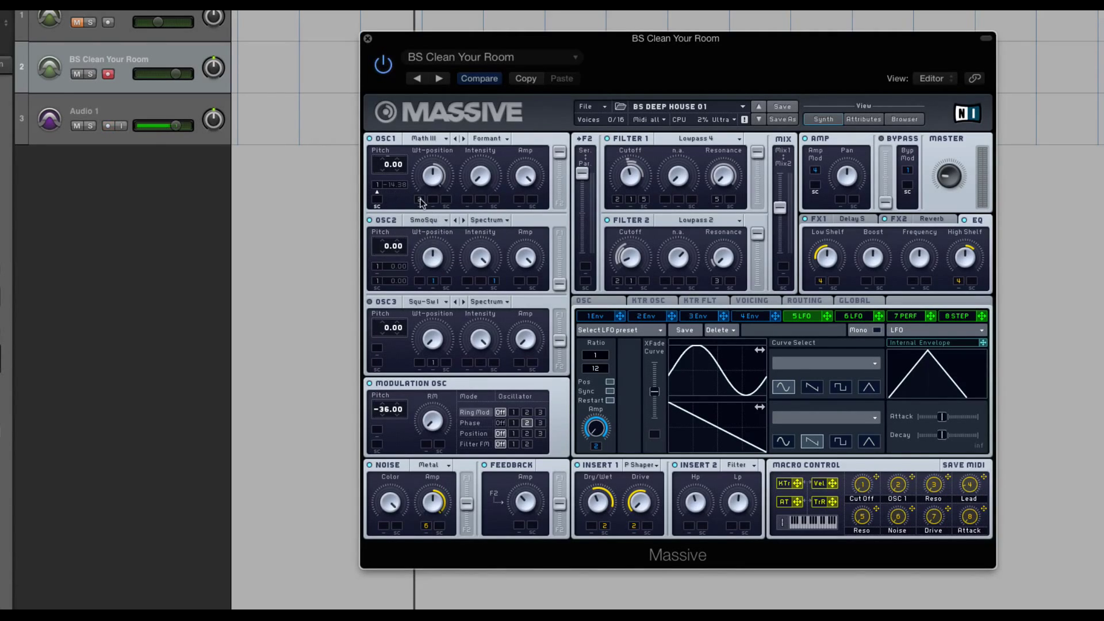
right_click(421, 202)
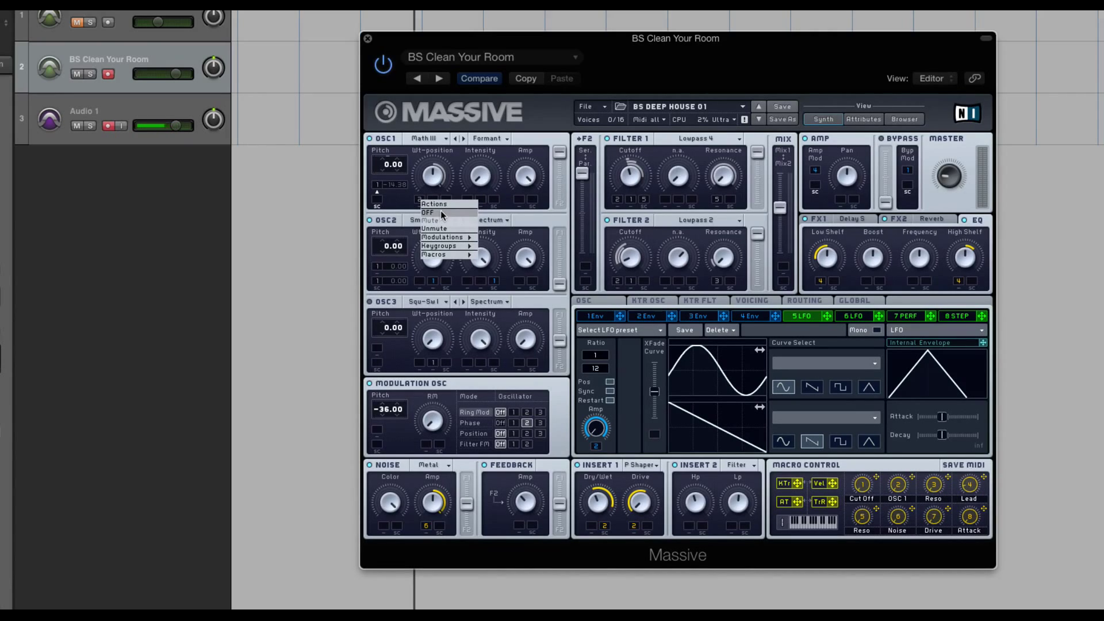
left_click(441, 211)
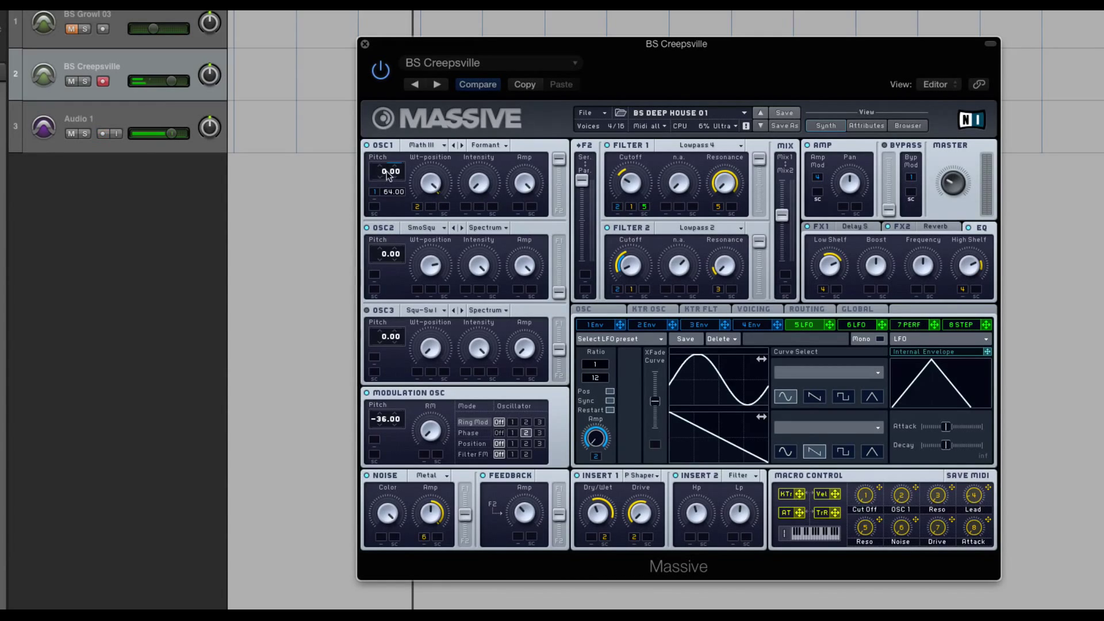
Set OSC1's pitch to 12.01 and OSC2's pitch to -12.00.
left_click_drag(391, 158, 391, 156)
left_click_drag(386, 251, 387, 232)
double_click(384, 255)
left_click_drag(383, 173, 386, 179)
mouse_move(384, 173)
left_mouse_down()
mouse_move(383, 161)
mouse_move(377, 186)
mouse_move(390, 143)
mouse_move(394, 189)
mouse_move(401, 178)
left_mouse_up()
mouse_move(387, 254)
left_mouse_down()
mouse_move(384, 245)
mouse_move(393, 322)
mouse_move(385, 249)
left_mouse_up()
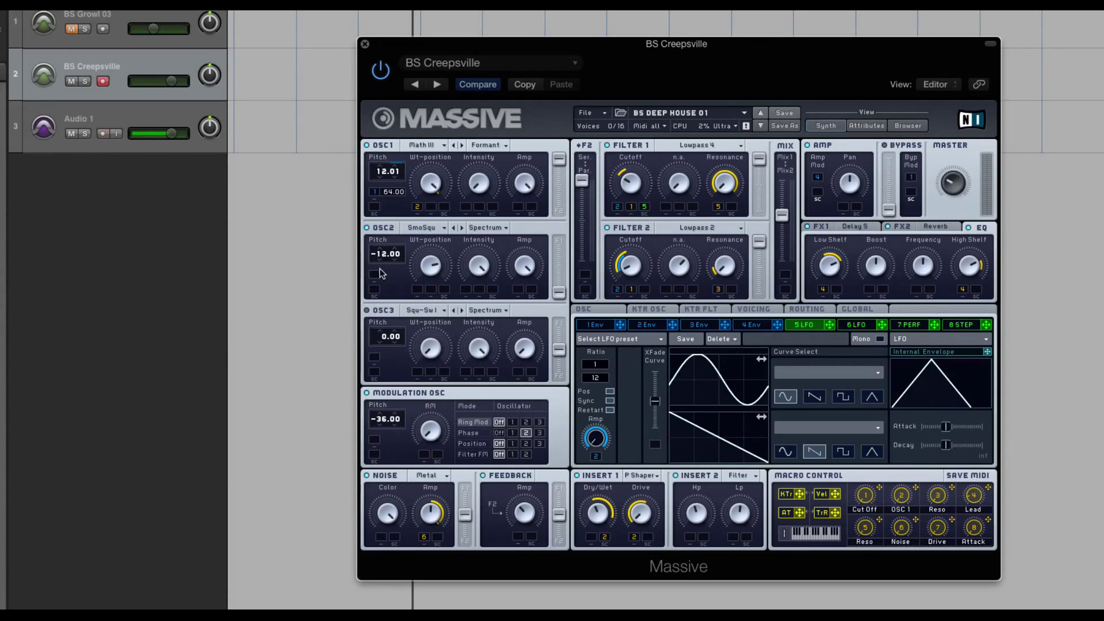